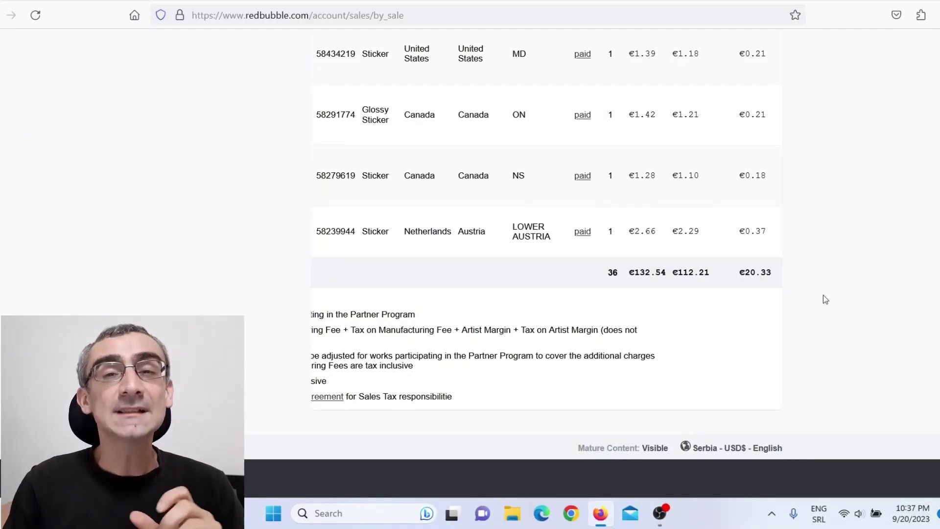
Highlight the €20.33 earnings total and its footnotes, reloading the sales report in between
{"action": "left_click_drag", "start_coordinate": [740, 272], "coordinate": [800, 275]}
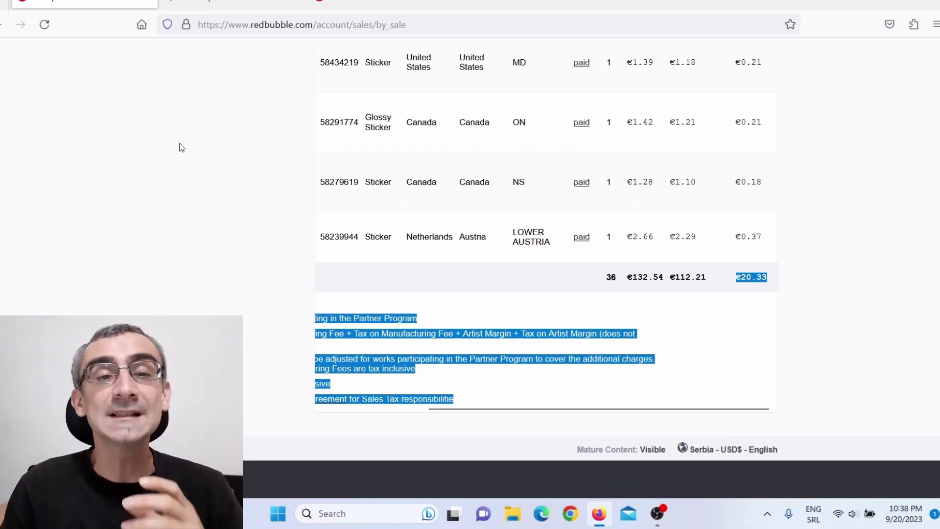
{"action": "left_click", "coordinate": [44, 25]}
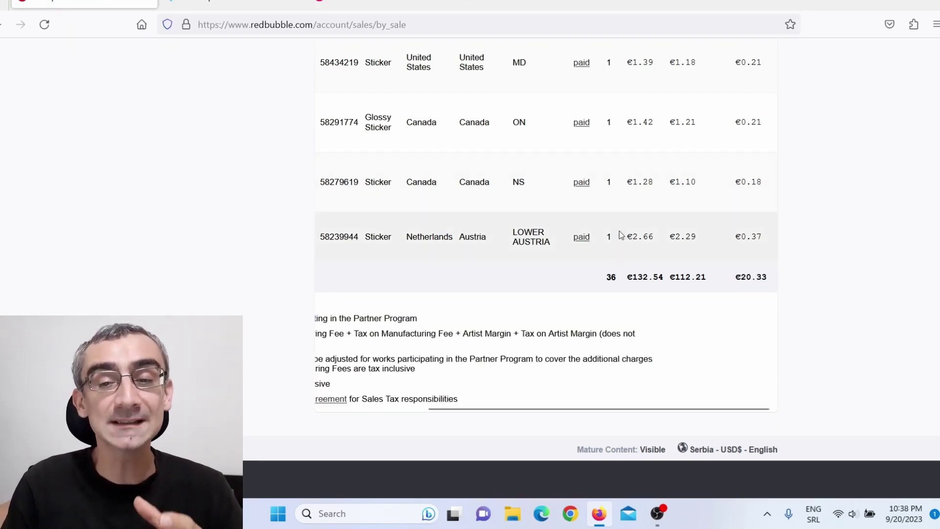
{"action": "left_click_drag", "start_coordinate": [725, 284], "coordinate": [819, 282]}
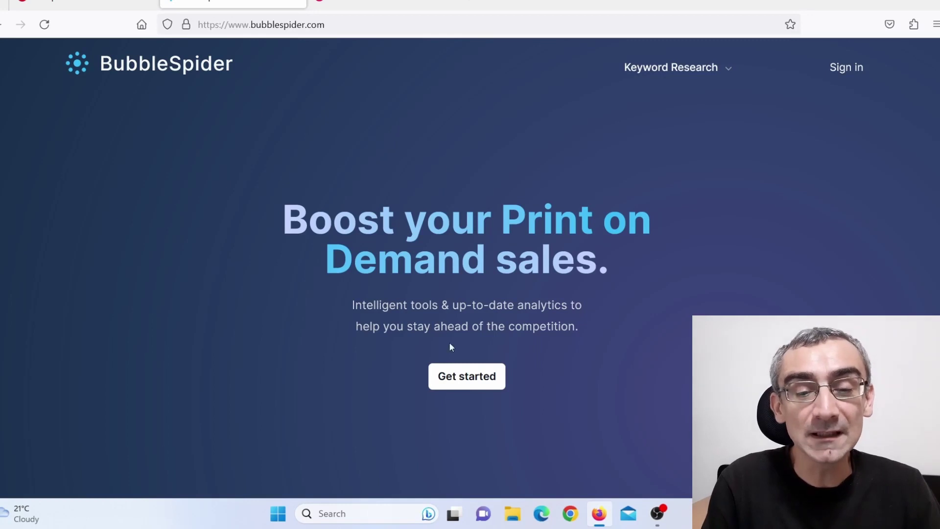
Open the Popular Keywords research page and keep English as the keyword language
{"action": "left_click", "coordinate": [467, 383]}
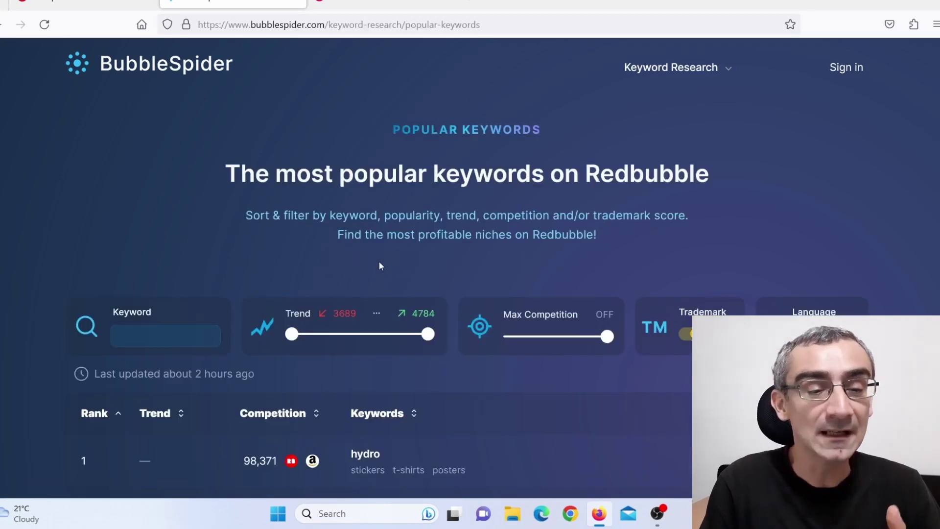
{"action": "scroll", "coordinate": [224, 195], "scroll_direction": "down", "scroll_amount": 3}
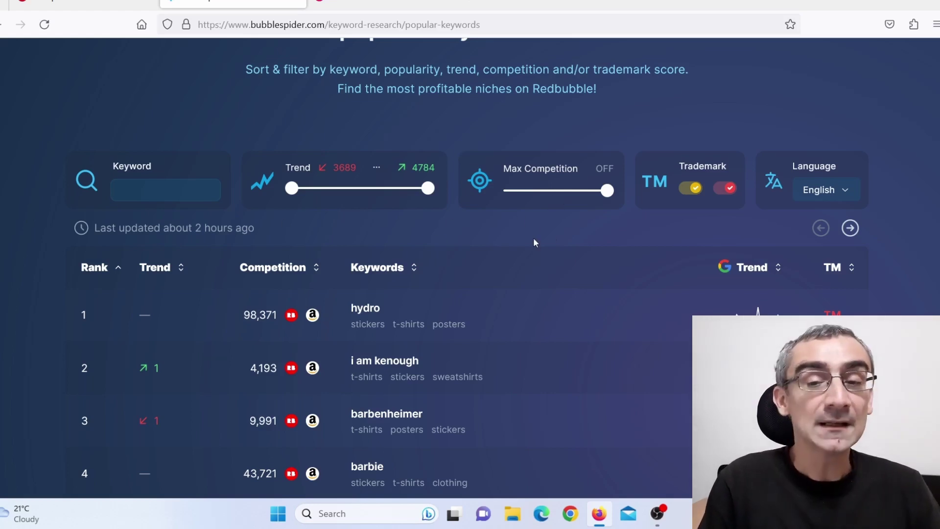
{"action": "left_click", "coordinate": [826, 196]}
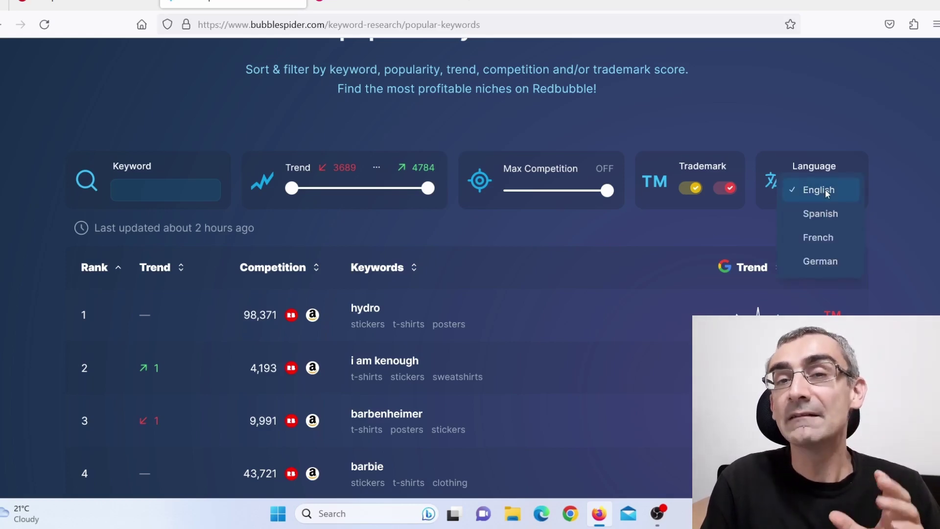
{"action": "left_click", "coordinate": [827, 196]}
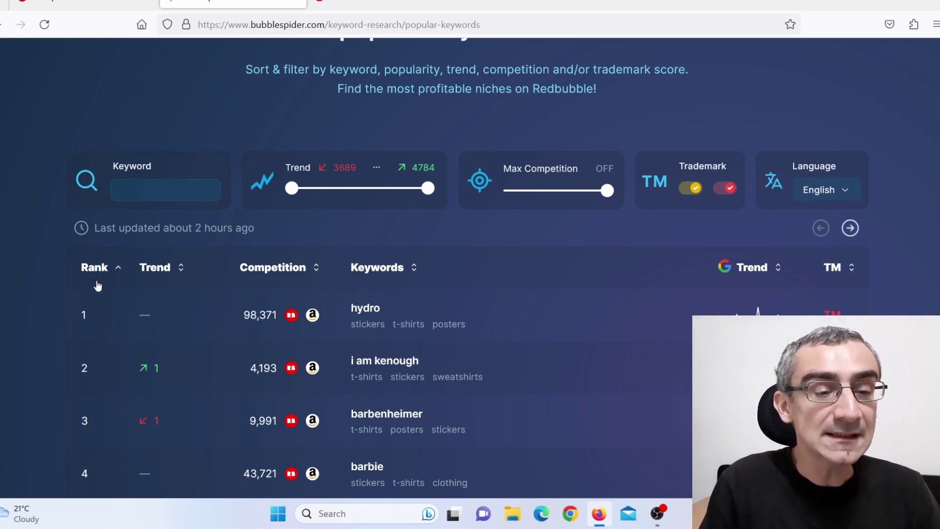
Try sorting by rank, trend, competition, keyword and Google trend, then sort rank from 1 upward
{"action": "scroll", "coordinate": [98, 279], "scroll_direction": "down", "scroll_amount": 1}
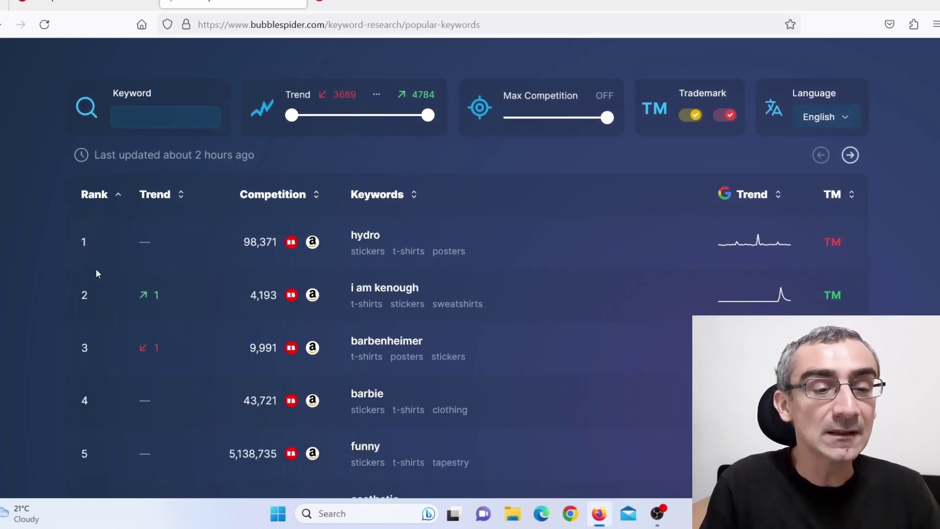
{"action": "left_click", "coordinate": [95, 196]}
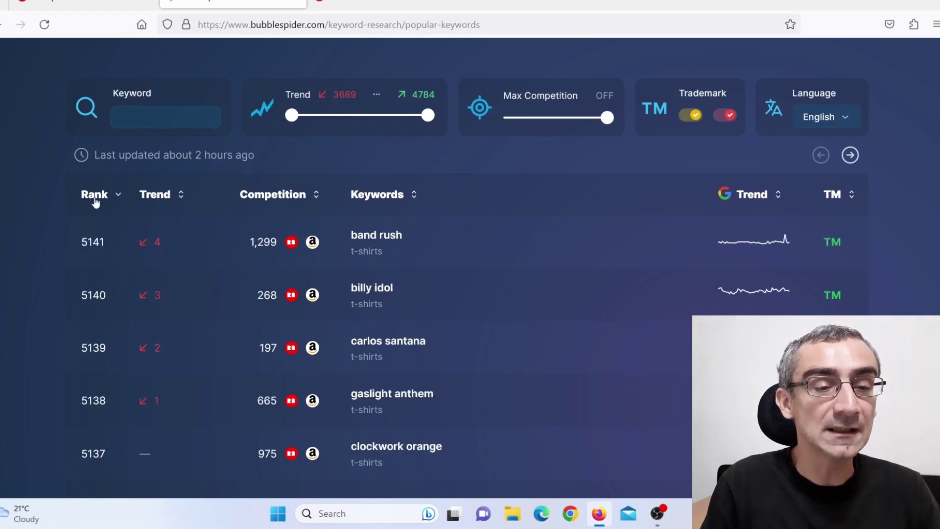
{"action": "left_click", "coordinate": [157, 205]}
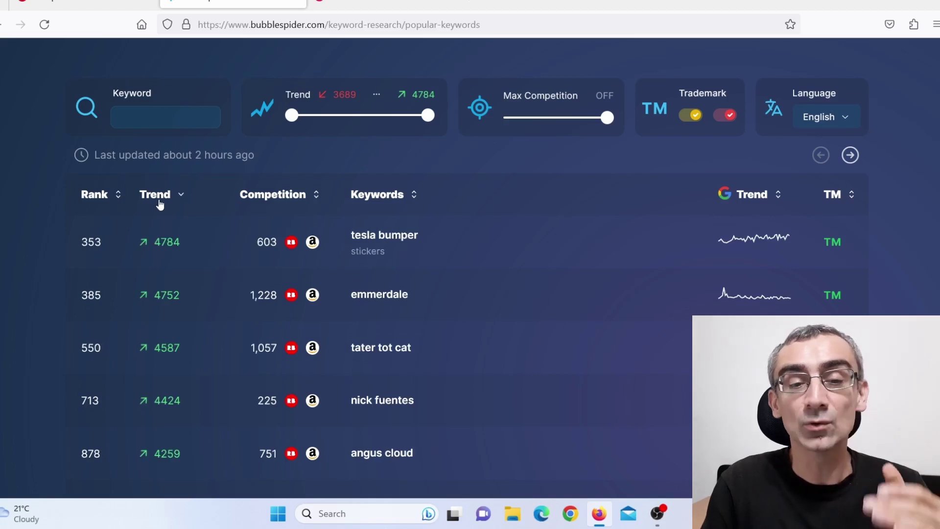
{"action": "left_click", "coordinate": [283, 201]}
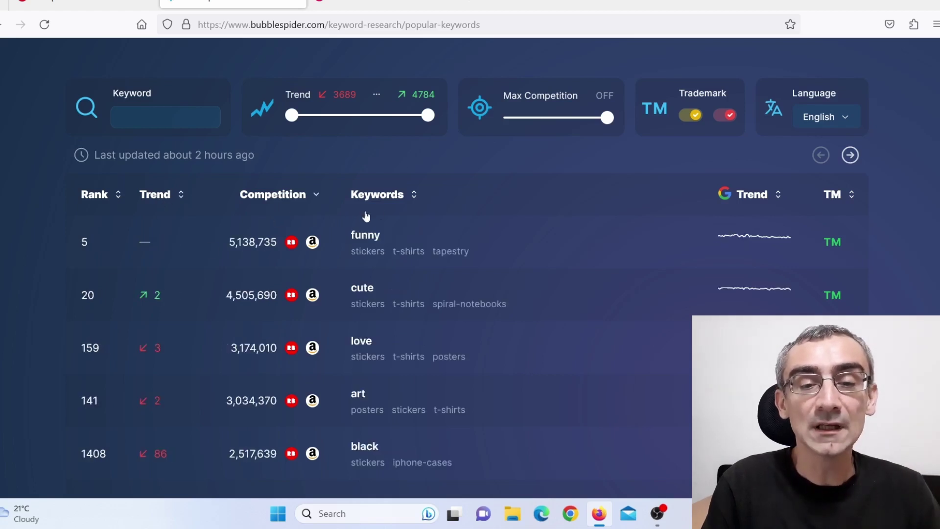
{"action": "left_click", "coordinate": [396, 205]}
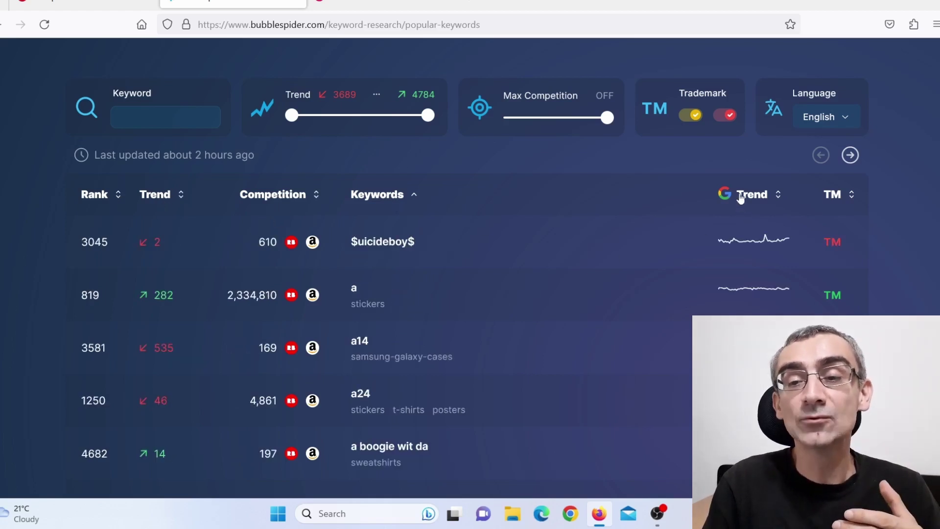
{"action": "left_click", "coordinate": [765, 196]}
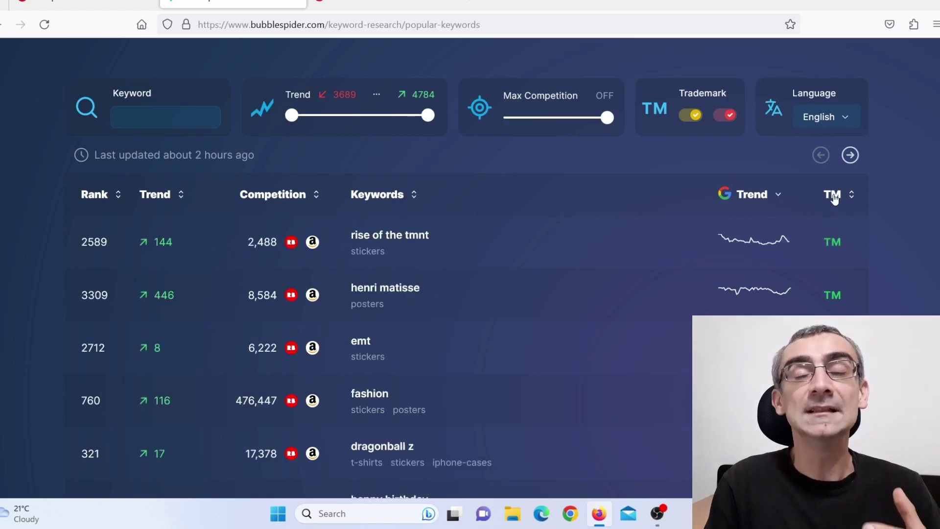
{"action": "scroll", "coordinate": [539, 268], "scroll_direction": "up", "scroll_amount": 3}
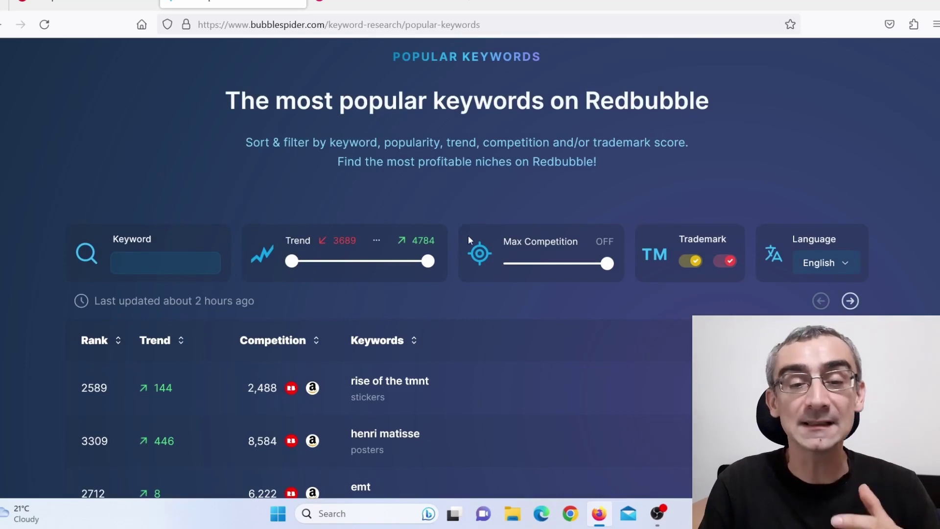
{"action": "scroll", "coordinate": [448, 257], "scroll_direction": "down", "scroll_amount": 2}
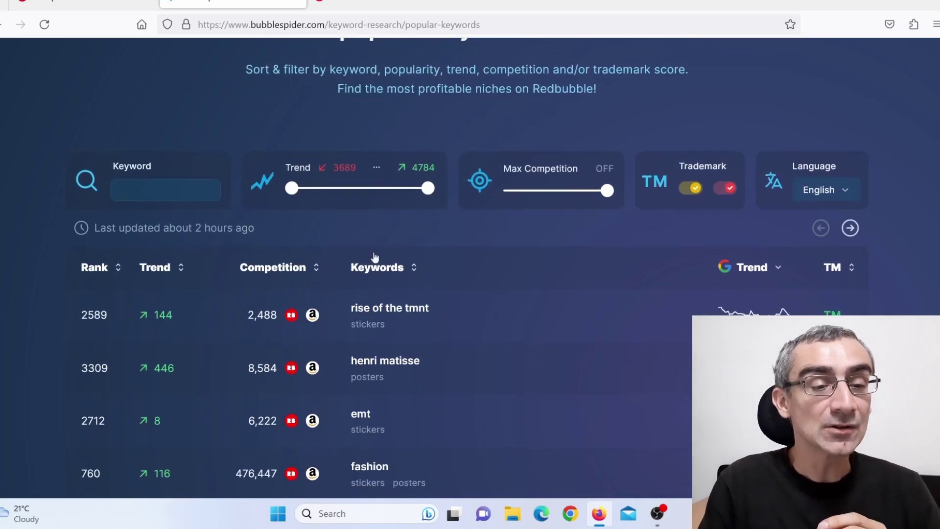
{"action": "left_click", "coordinate": [96, 269]}
{"action": "left_click", "coordinate": [96, 270]}
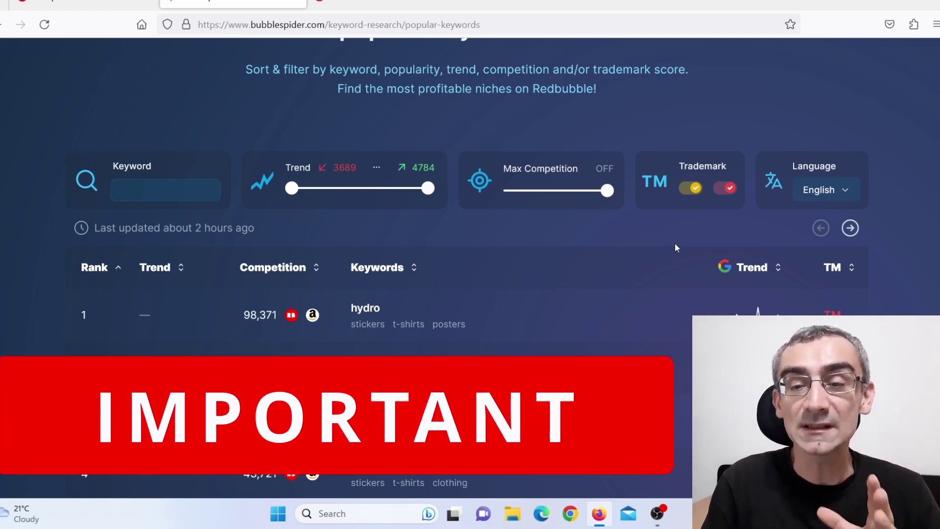
{"action": "left_click_drag", "start_coordinate": [679, 163], "coordinate": [684, 163]}
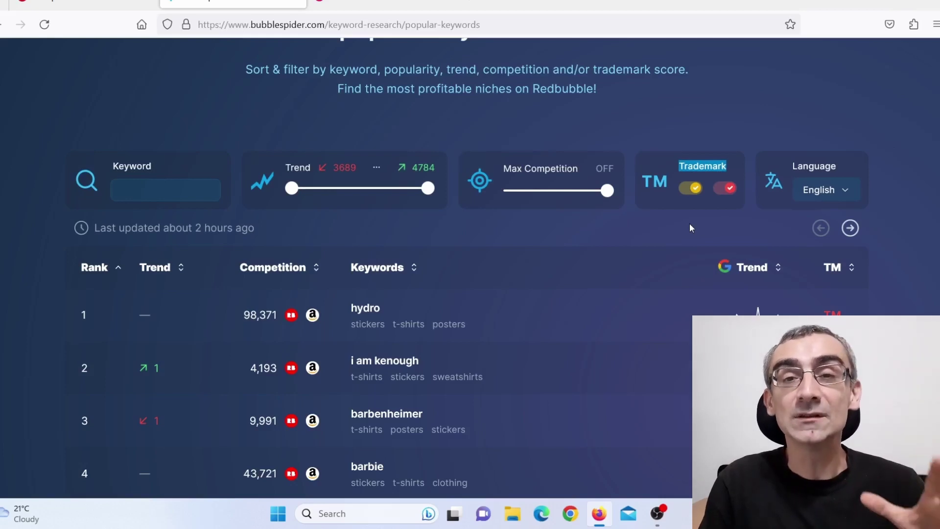
{"action": "scroll", "coordinate": [798, 261], "scroll_direction": "down", "scroll_amount": 3}
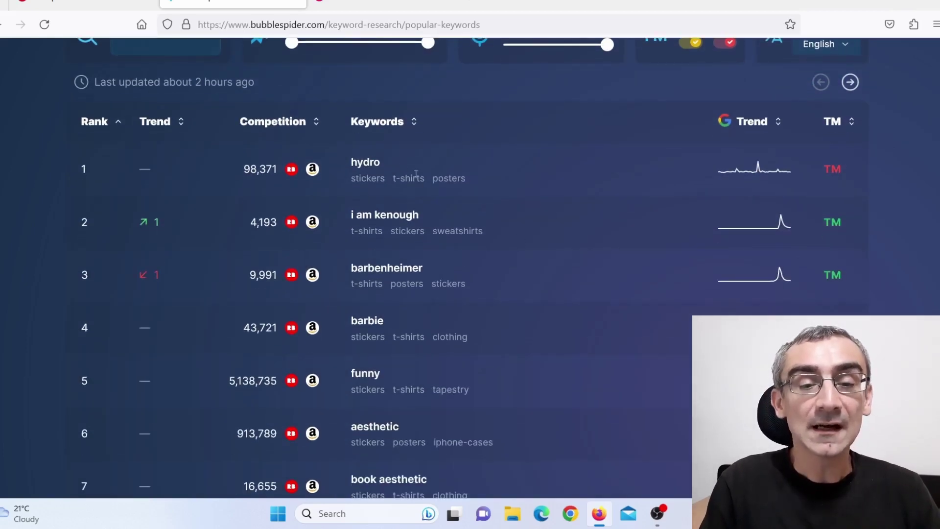
{"action": "left_click_drag", "start_coordinate": [381, 163], "coordinate": [328, 169]}
{"action": "left_click", "coordinate": [822, 170]}
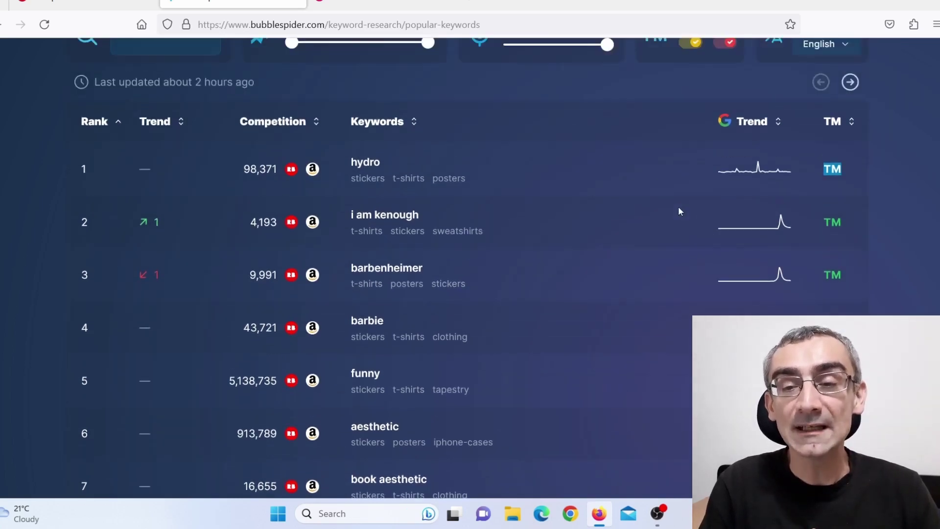
{"action": "scroll", "coordinate": [680, 198], "scroll_direction": "up", "scroll_amount": 3}
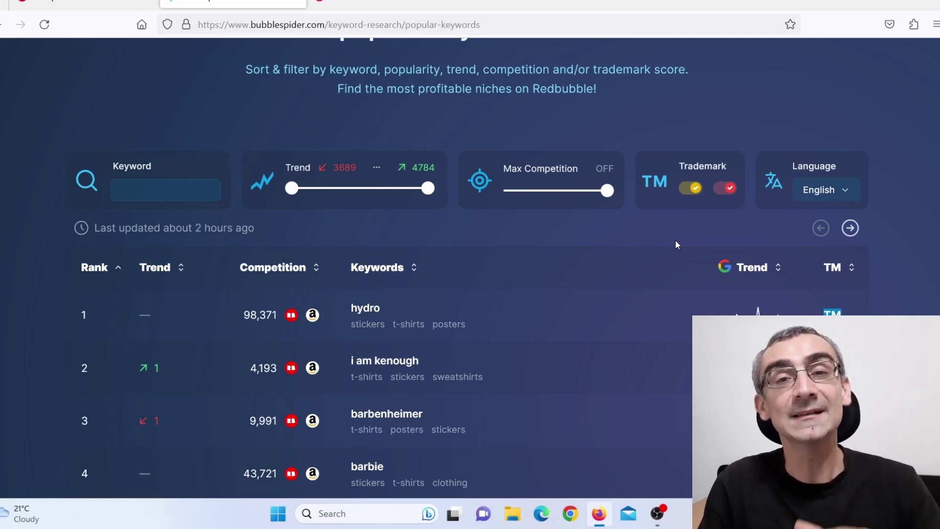
{"action": "left_click", "coordinate": [686, 191]}
{"action": "left_click", "coordinate": [724, 188]}
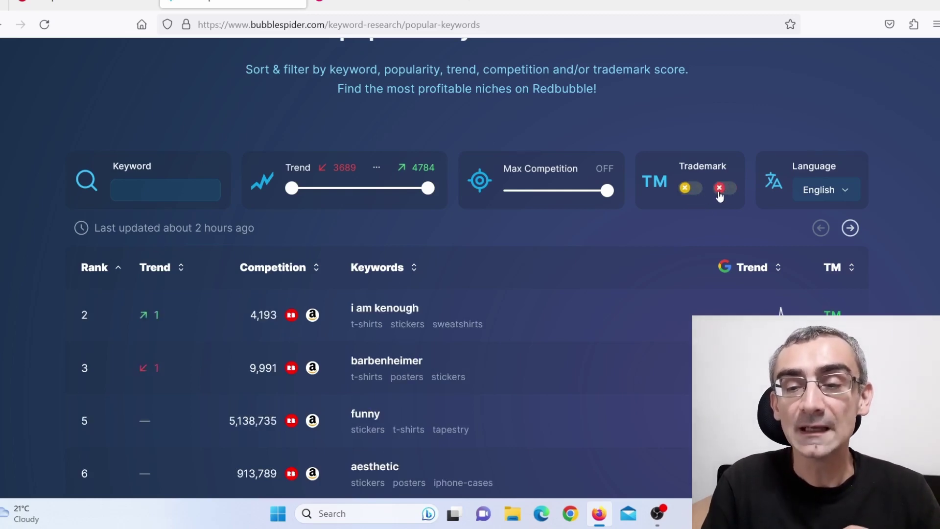
{"action": "scroll", "coordinate": [372, 269], "scroll_direction": "down", "scroll_amount": 9}
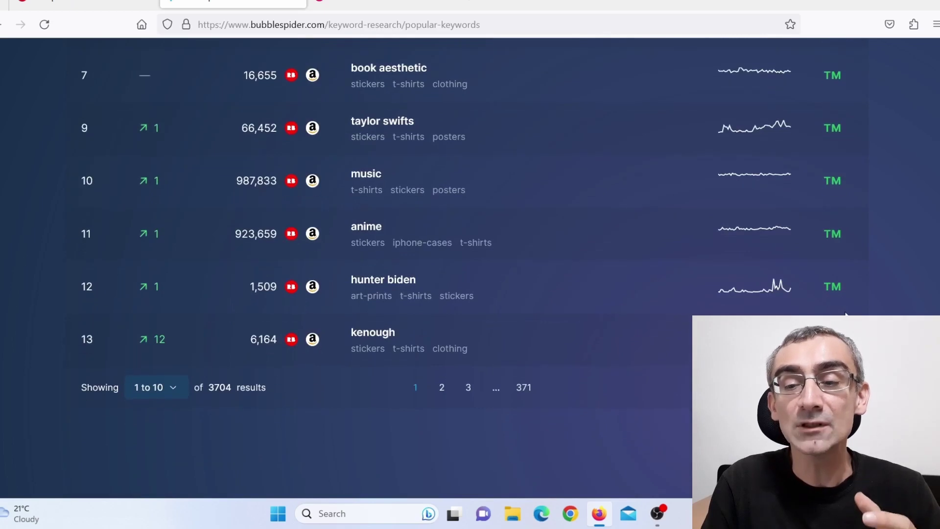
{"action": "scroll", "coordinate": [839, 269], "scroll_direction": "up", "scroll_amount": 6}
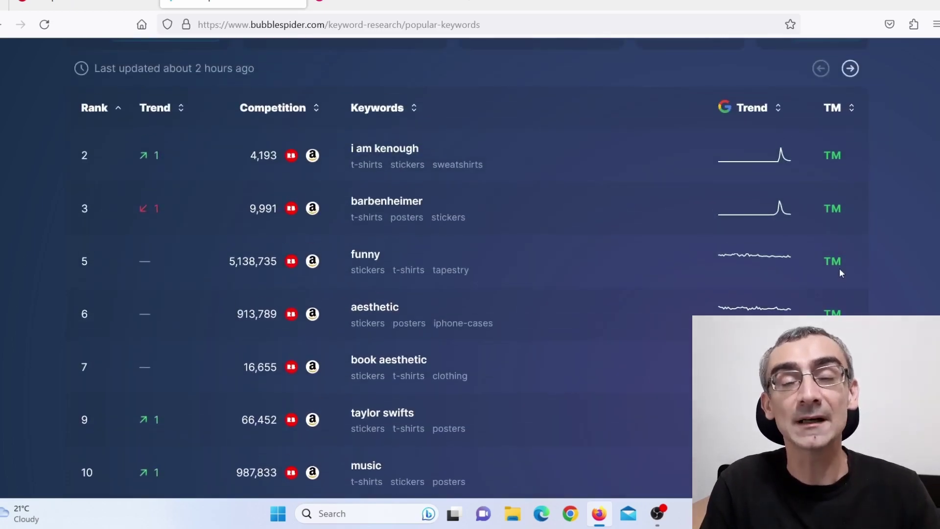
{"action": "scroll", "coordinate": [853, 283], "scroll_direction": "up", "scroll_amount": 5}
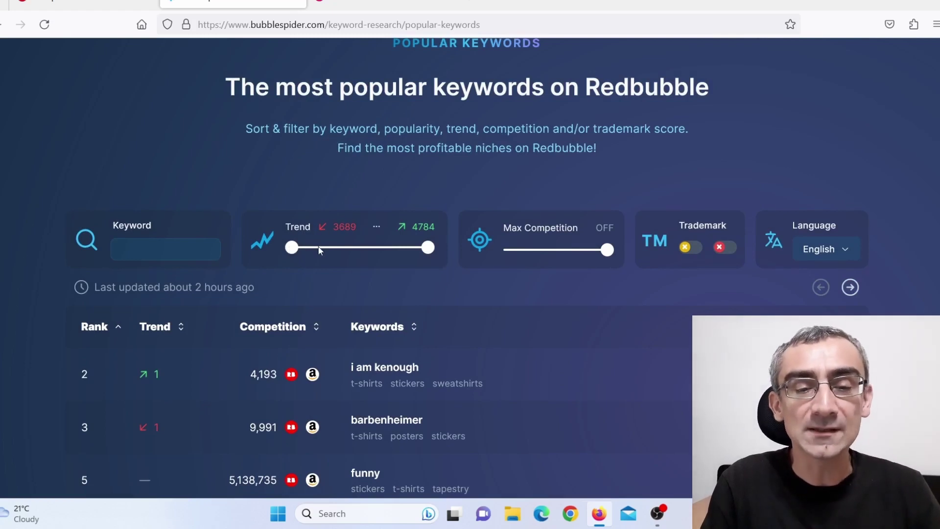
{"action": "left_click_drag", "start_coordinate": [358, 227], "coordinate": [335, 232]}
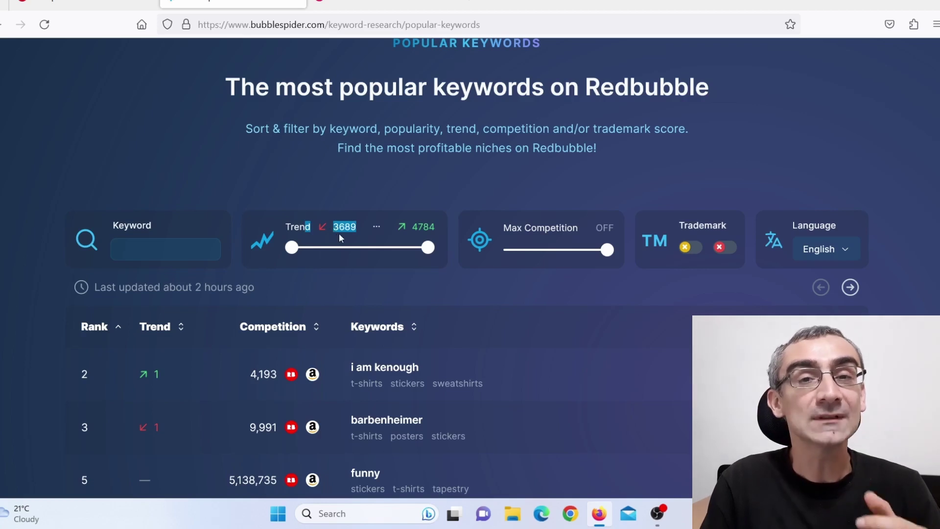
{"action": "left_click_drag", "start_coordinate": [292, 248], "coordinate": [372, 251]}
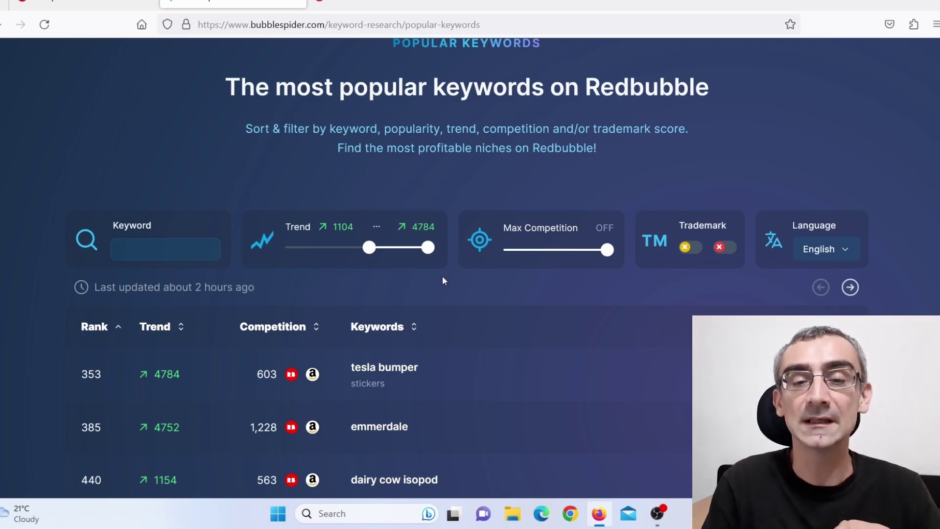
{"action": "scroll", "coordinate": [42, 307], "scroll_direction": "down", "scroll_amount": 5}
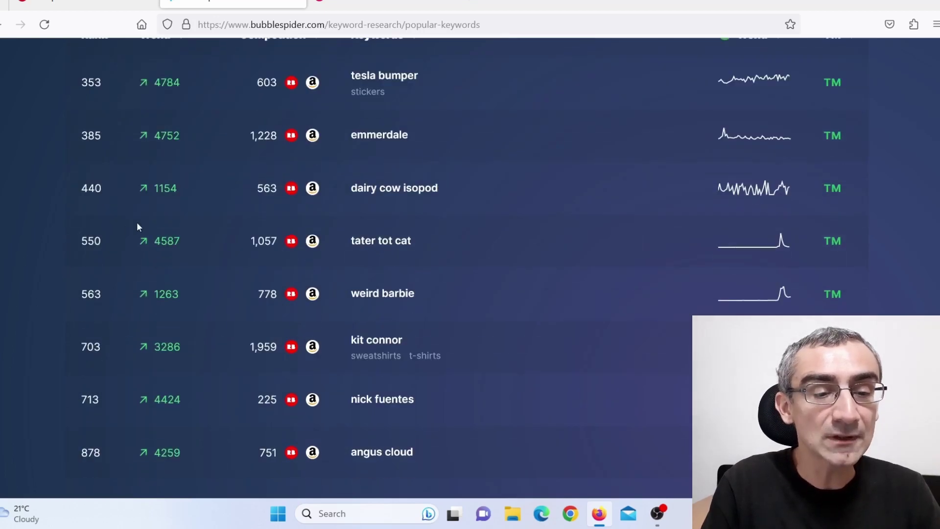
{"action": "scroll", "coordinate": [200, 236], "scroll_direction": "down", "scroll_amount": 4}
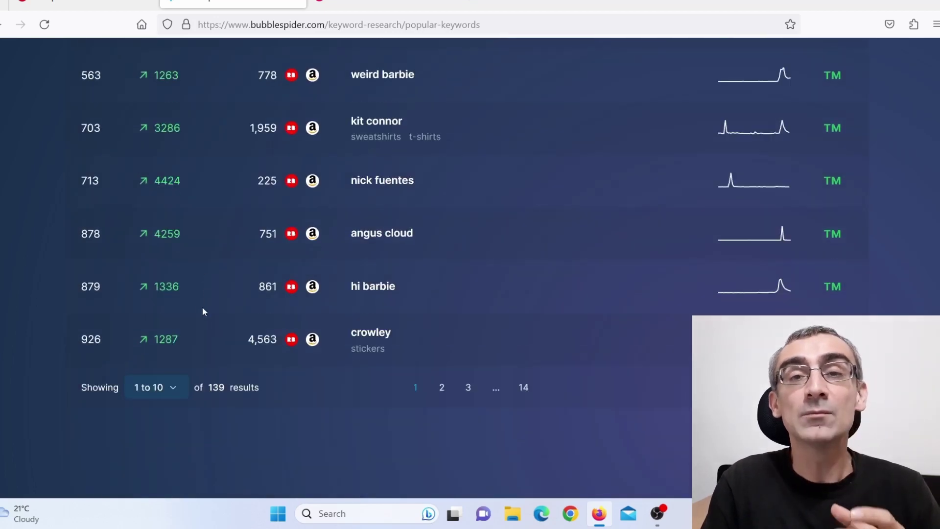
{"action": "scroll", "coordinate": [201, 321], "scroll_direction": "up", "scroll_amount": 8}
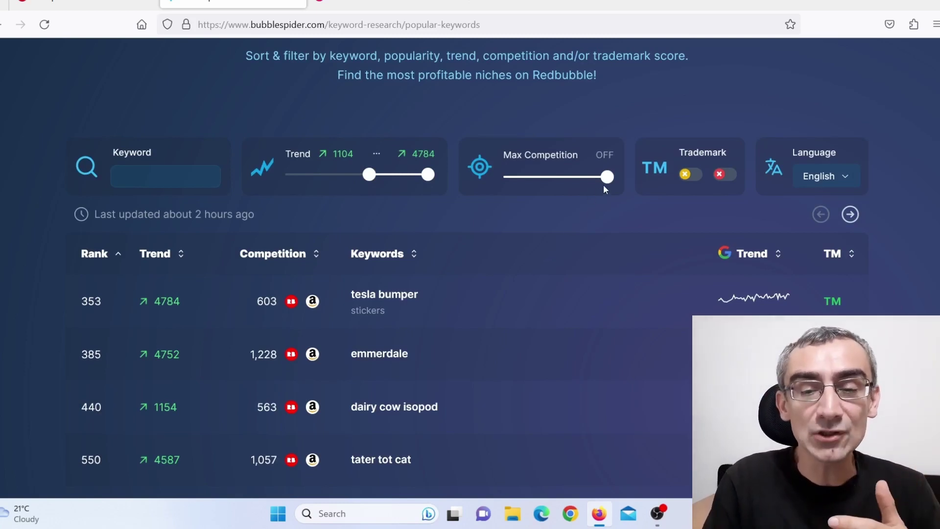
Cap maximum competition at 500 and point out the TM-marked keyword 'nick fuentes'
{"action": "left_click_drag", "start_coordinate": [607, 180], "coordinate": [517, 180]}
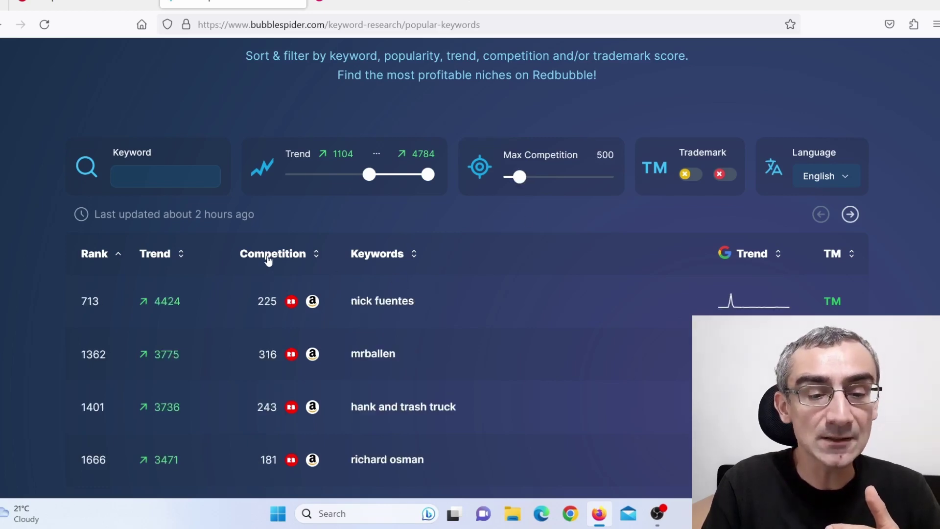
{"action": "scroll", "coordinate": [272, 313], "scroll_direction": "down", "scroll_amount": 9}
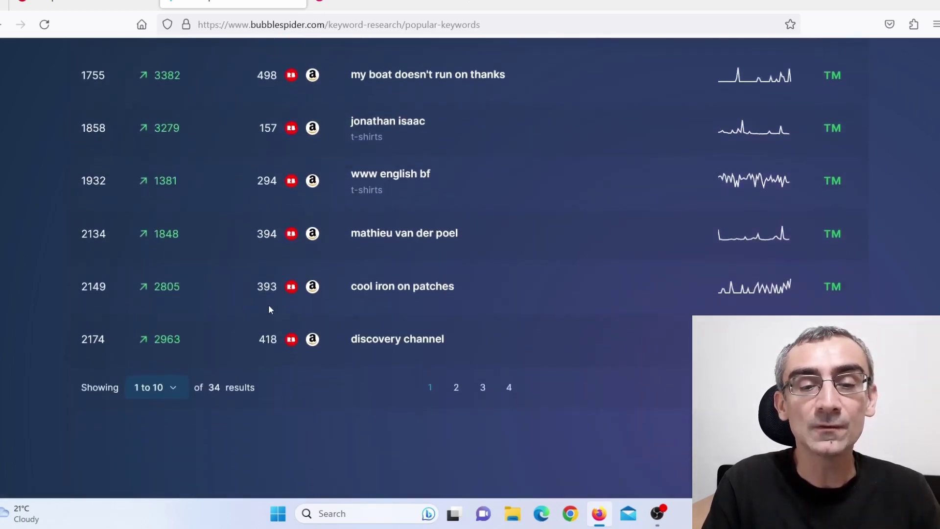
{"action": "scroll", "coordinate": [567, 336], "scroll_direction": "up", "scroll_amount": 9}
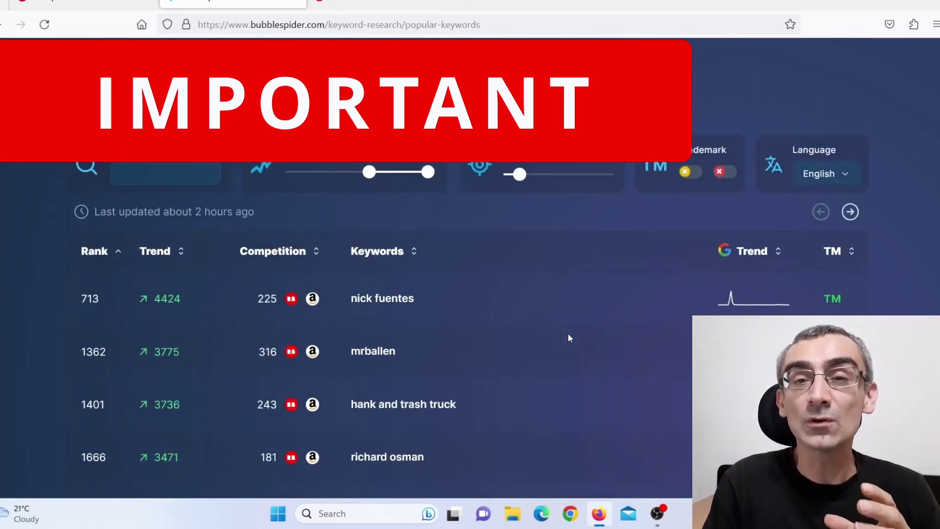
{"action": "scroll", "coordinate": [563, 338], "scroll_direction": "down", "scroll_amount": 5}
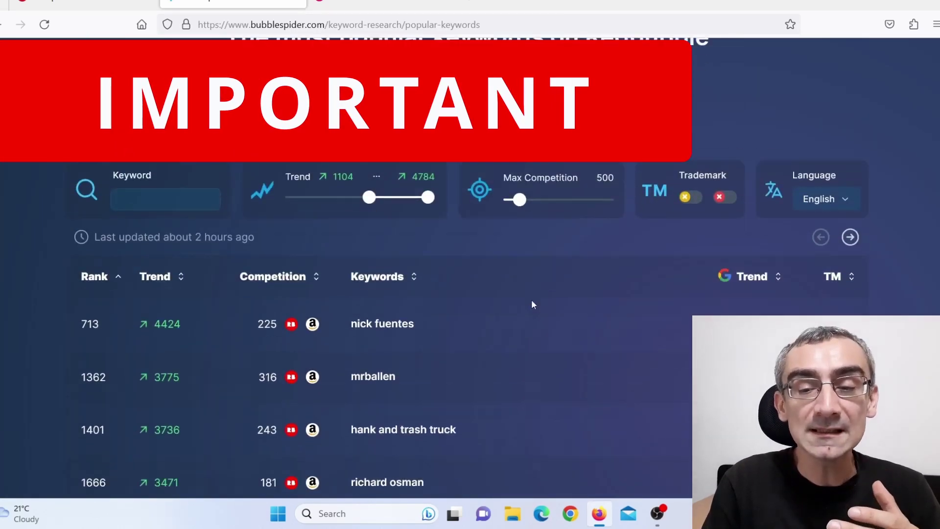
{"action": "double_click", "coordinate": [838, 154]}
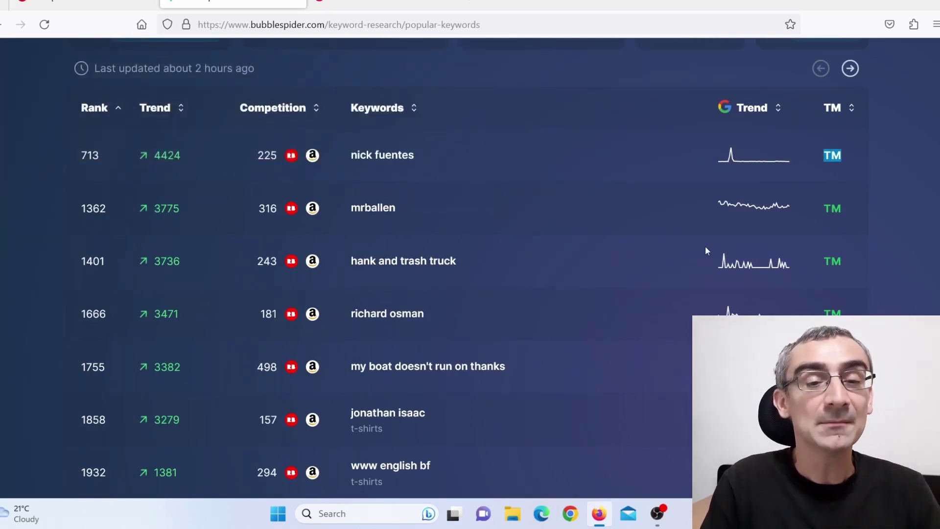
{"action": "left_click_drag", "start_coordinate": [425, 154], "coordinate": [355, 162]}
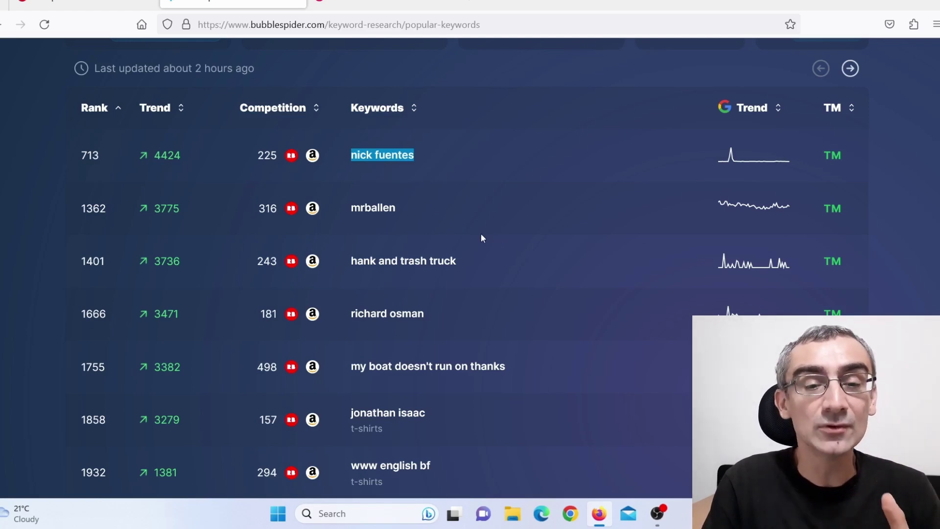
Select the full keyword 'my boat doesn't run on thanks' to search it elsewhere
{"action": "scroll", "coordinate": [375, 245], "scroll_direction": "down", "scroll_amount": 6}
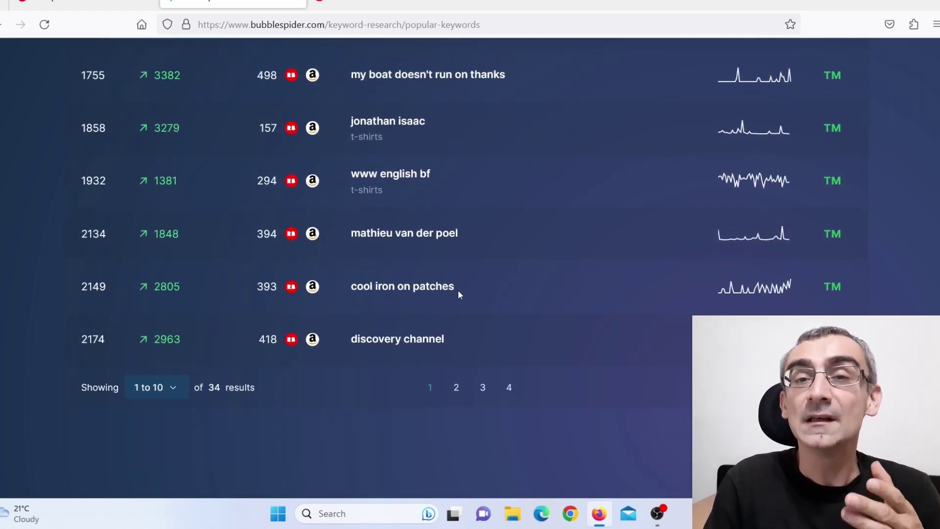
{"action": "scroll", "coordinate": [457, 294], "scroll_direction": "up", "scroll_amount": 4}
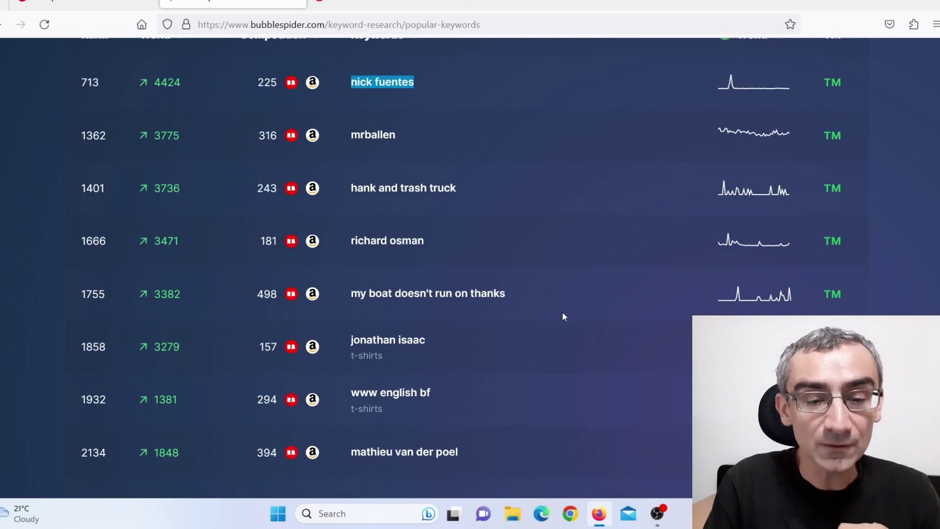
{"action": "left_click_drag", "start_coordinate": [361, 292], "coordinate": [516, 289]}
{"action": "left_click", "coordinate": [517, 294]}
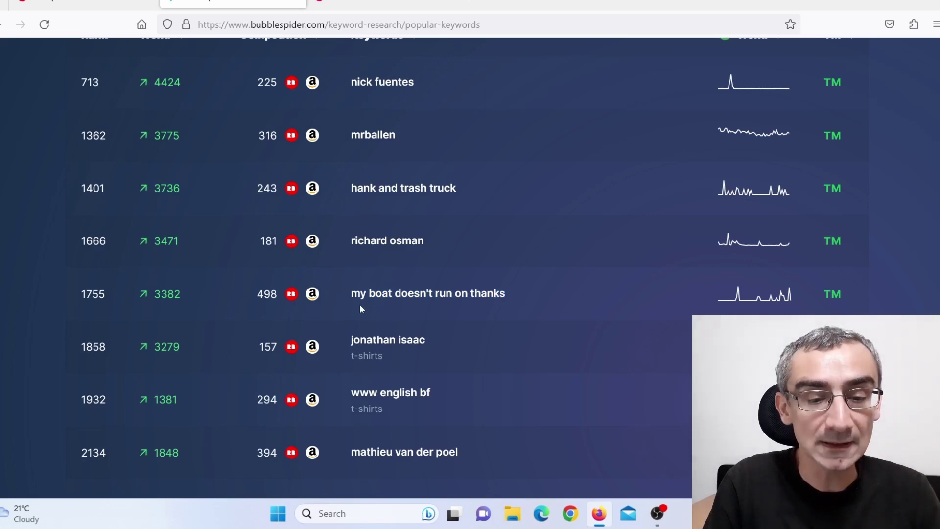
{"action": "triple_click", "coordinate": [348, 295]}
{"action": "key", "text": "ctrl+c"}
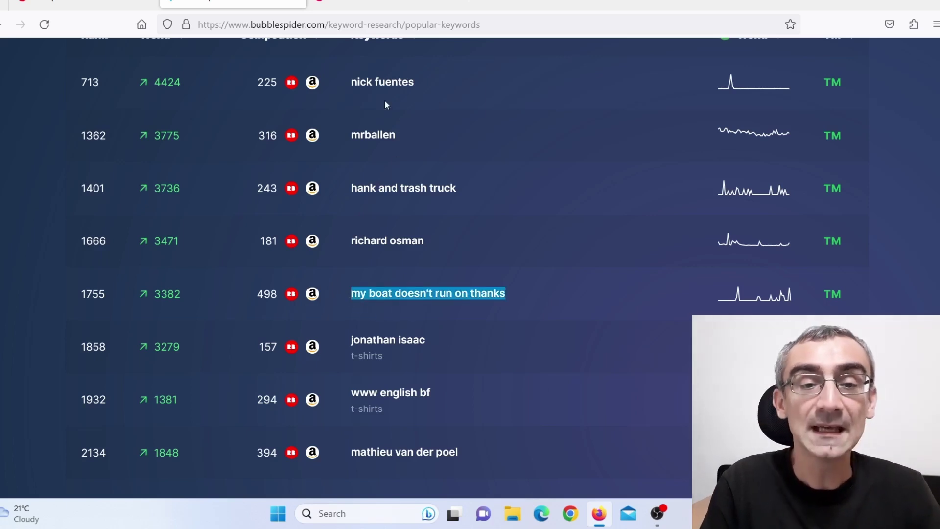
{"action": "key", "text": "ctrl+t"}
Google 'my boat doesn't run on thanks' and scroll through the Amazon, Etsy and Redbubble shirt listings
{"action": "left_click", "coordinate": [142, 26]}
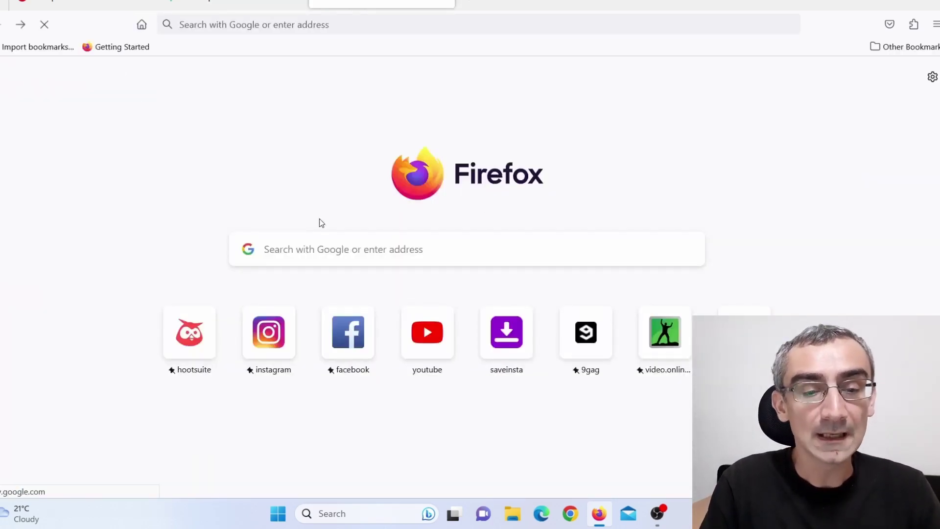
{"action": "key", "text": "ctrl+v"}
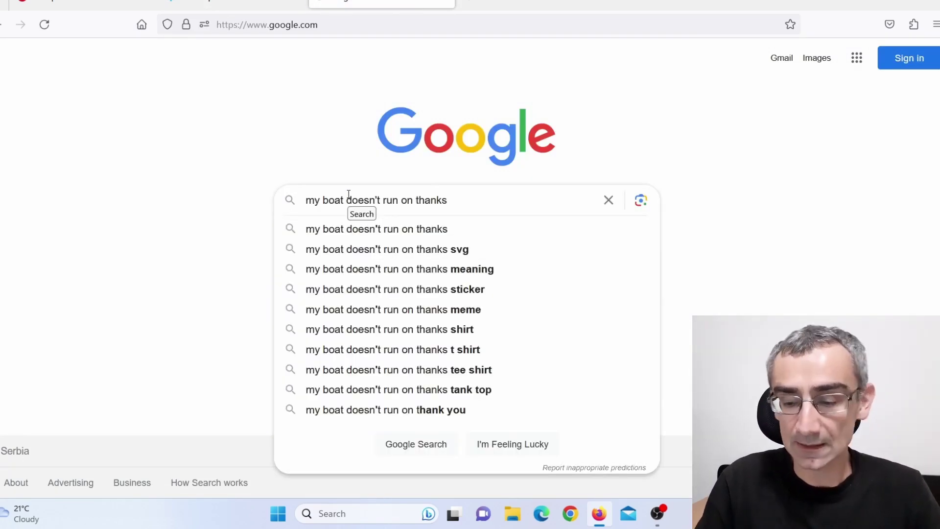
{"action": "key", "text": "Return"}
{"action": "scroll", "coordinate": [356, 245], "scroll_direction": "down", "scroll_amount": 6}
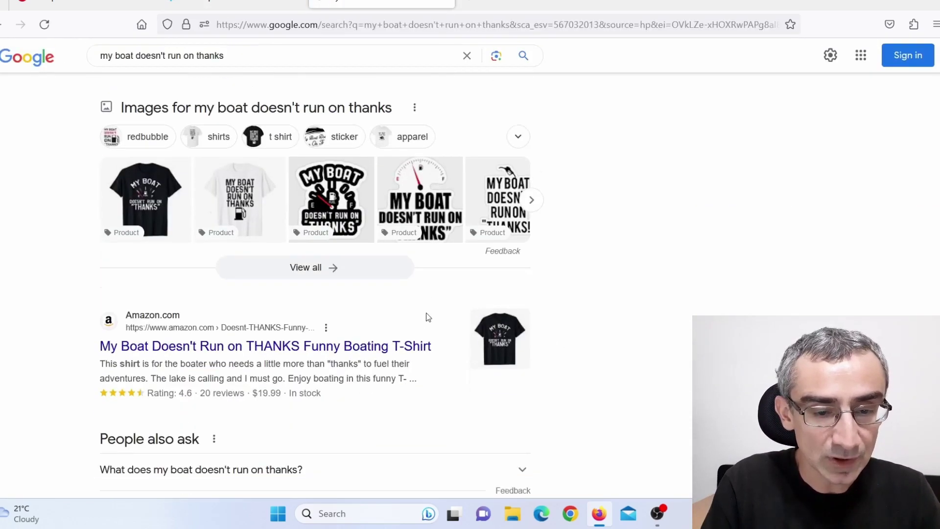
{"action": "scroll", "coordinate": [422, 308], "scroll_direction": "down", "scroll_amount": 6}
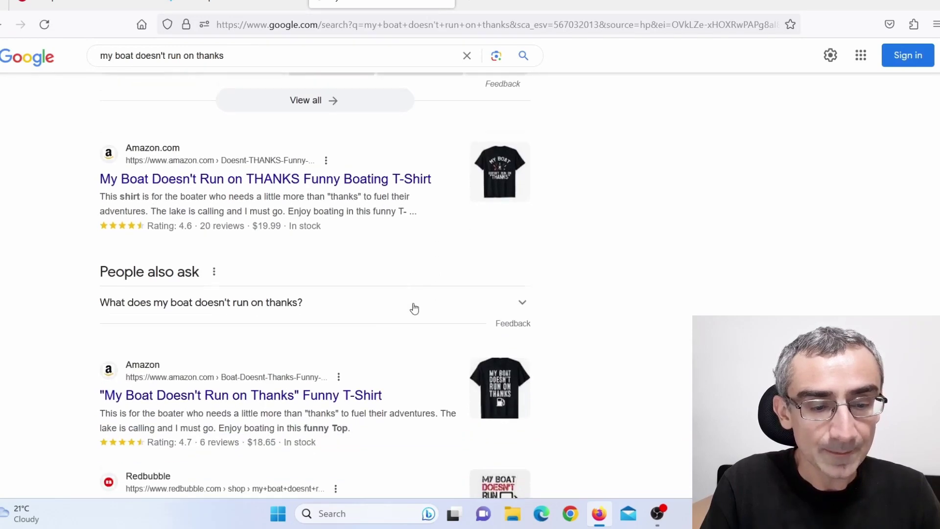
{"action": "scroll", "coordinate": [414, 307], "scroll_direction": "down", "scroll_amount": 6}
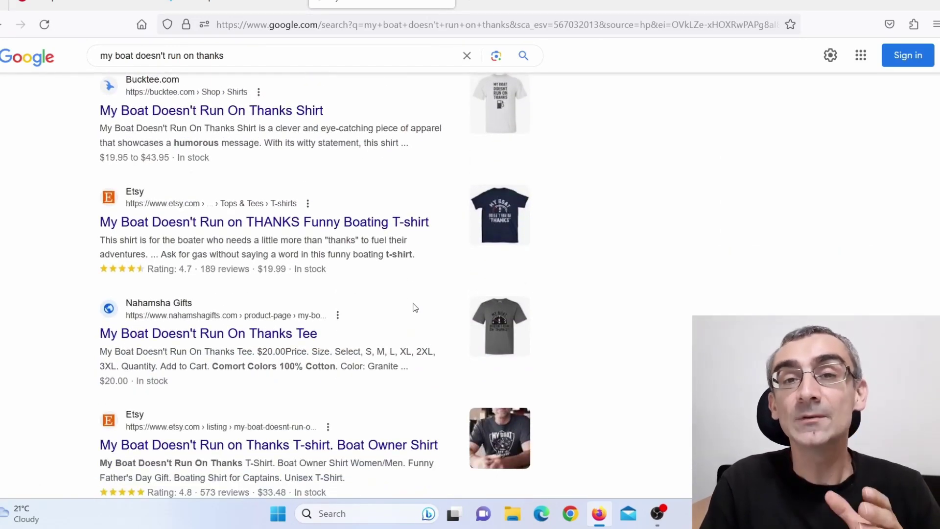
{"action": "scroll", "coordinate": [409, 307], "scroll_direction": "down", "scroll_amount": 4}
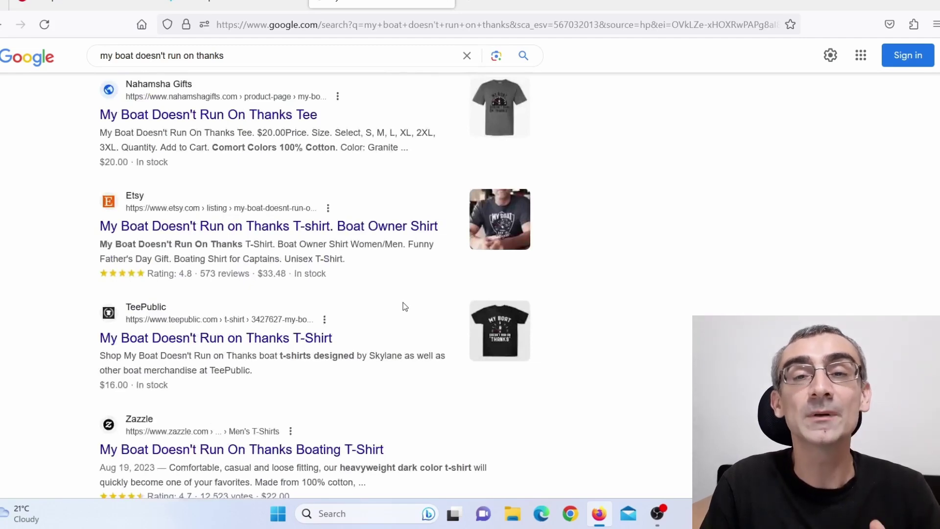
{"action": "scroll", "coordinate": [406, 309], "scroll_direction": "down", "scroll_amount": 6}
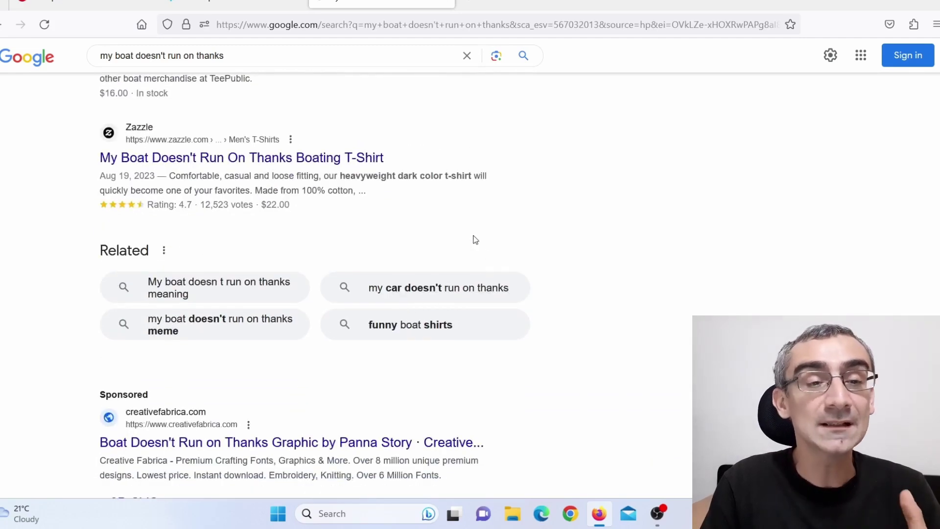
Rerun the recent Redbubble search for 'my boat doesn't run on thanks' from the home page
{"action": "left_click", "coordinate": [63, 7]}
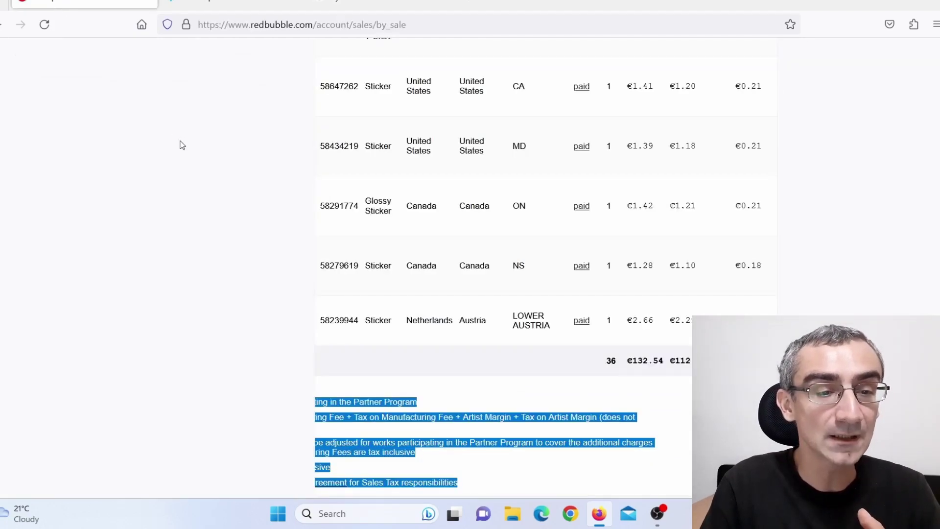
{"action": "scroll", "coordinate": [176, 132], "scroll_direction": "up", "scroll_amount": 20}
{"action": "left_click", "coordinate": [234, 138]}
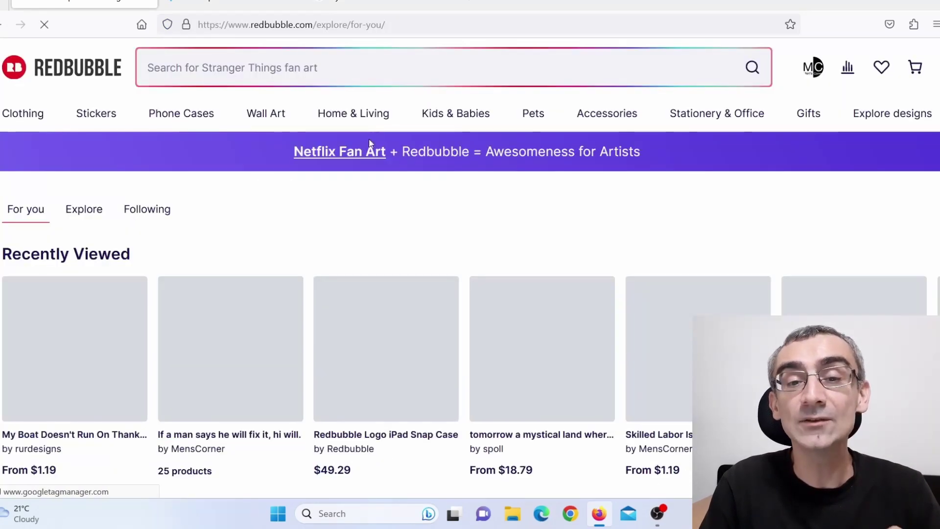
{"action": "left_click", "coordinate": [285, 71]}
{"action": "key", "text": "Down"}
{"action": "key", "text": "Return"}
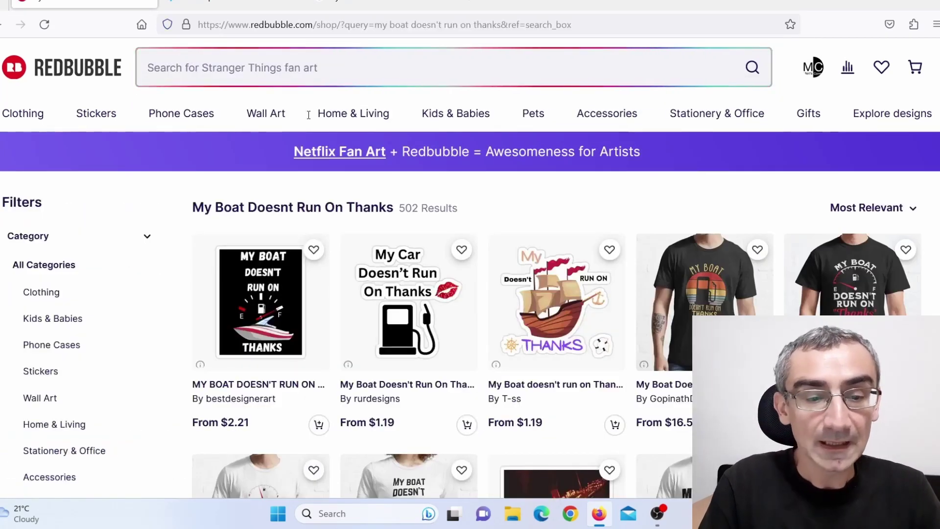
Compare BubbleSpider's competition count of 498 with Redbubble's 502 results
{"action": "key", "text": "ctrl+Tab"}
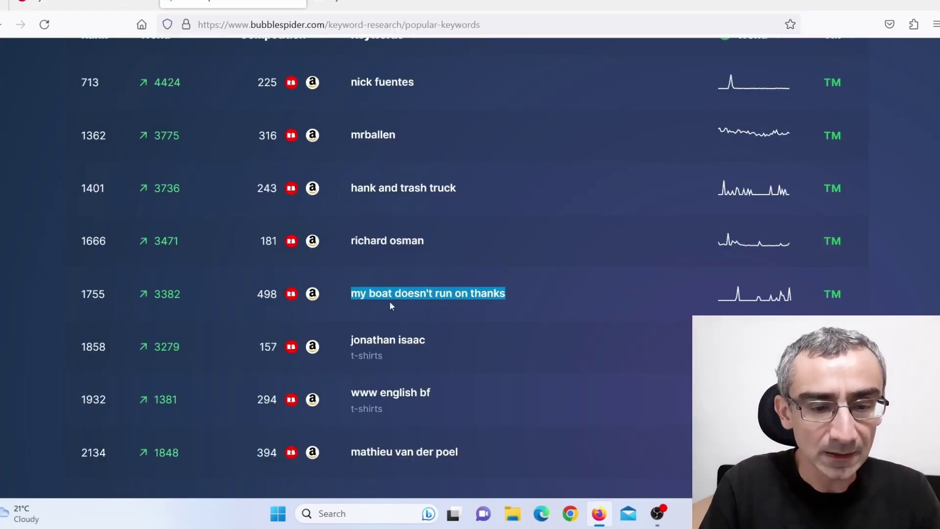
{"action": "left_click_drag", "start_coordinate": [256, 295], "coordinate": [278, 295]}
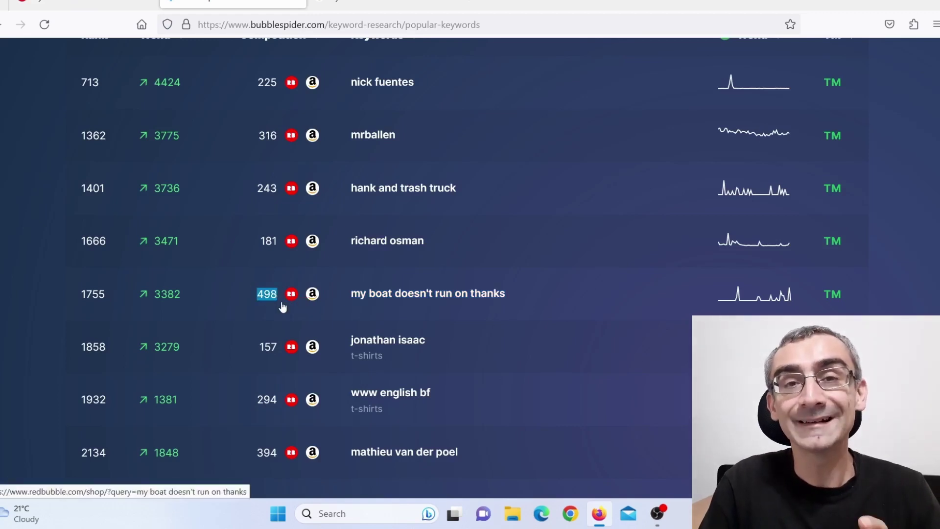
{"action": "key", "text": "ctrl+shift+Tab"}
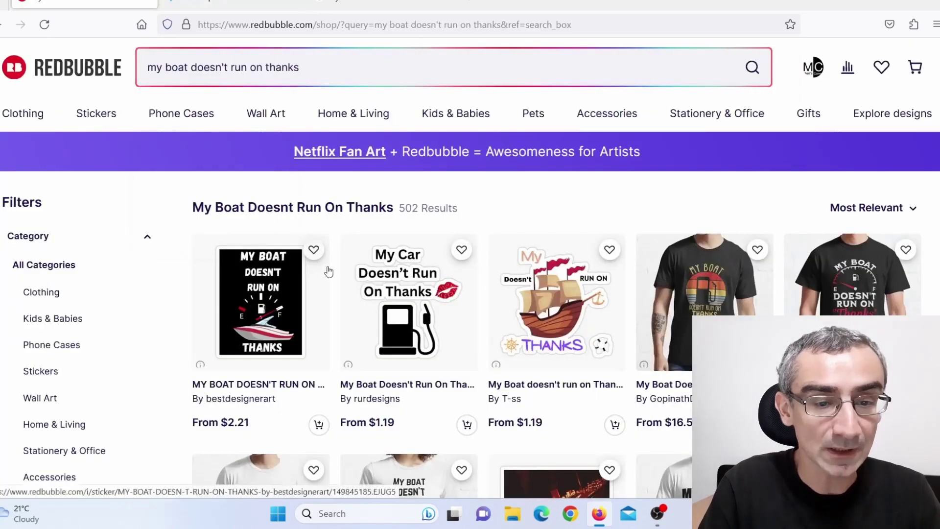
{"action": "left_click_drag", "start_coordinate": [459, 209], "coordinate": [398, 209]}
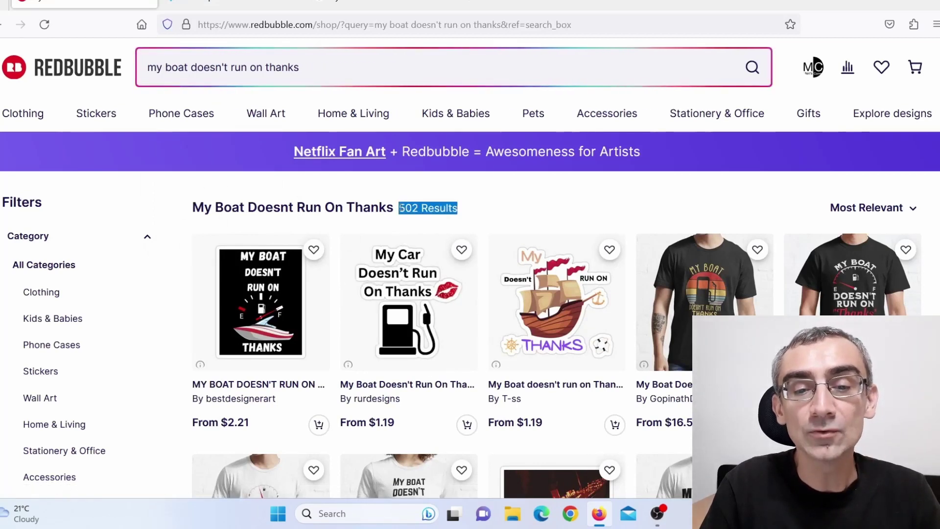